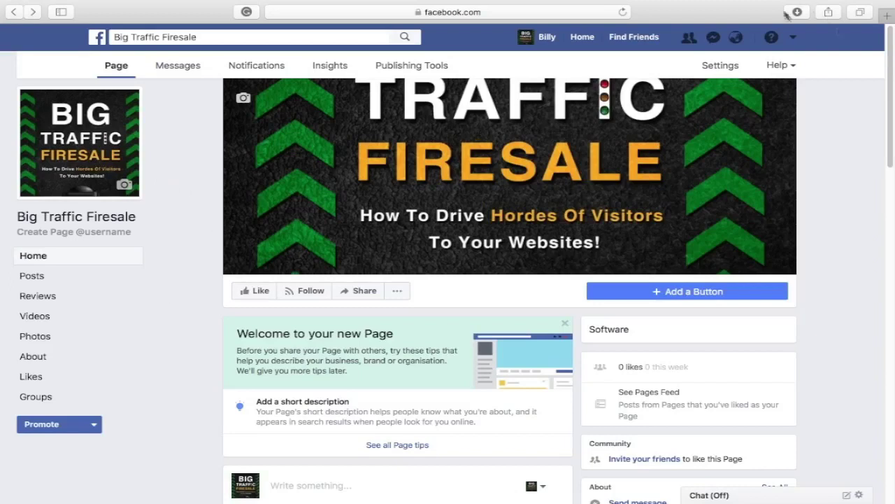
# - Start creating a new advert and choose Conversions as the campaign's marketing objective
pyautogui.click(795, 38)
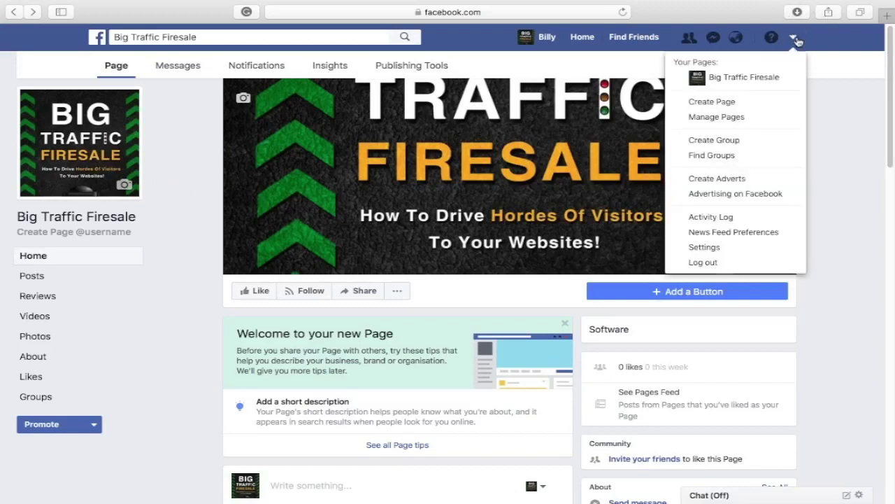
pyautogui.click(772, 180)
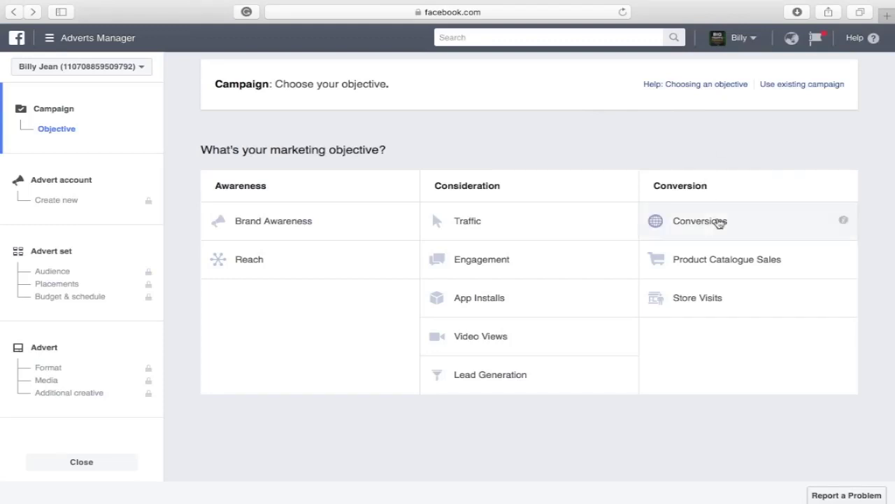
pyautogui.click(719, 222)
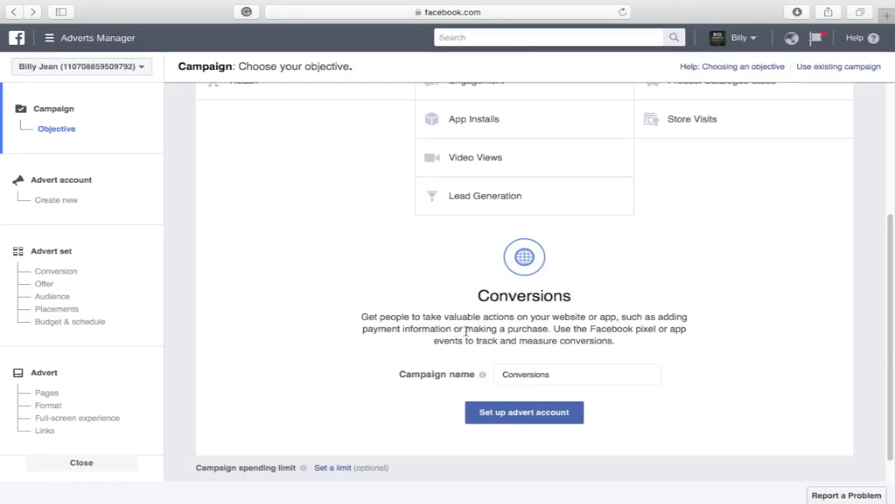
# - Name the campaign "Big Traffic Firesale" and proceed to the advert account setup
pyautogui.click(551, 373)
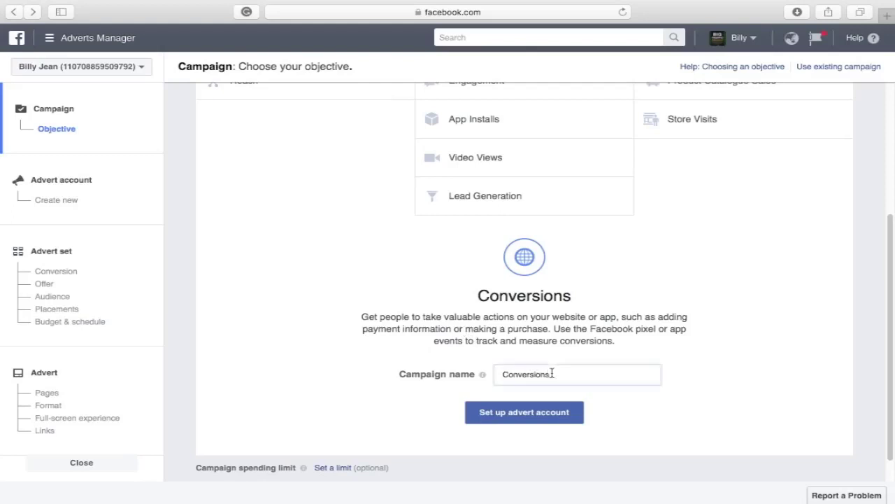
pyautogui.click(552, 373)
pyautogui.press('BackSpace')
pyautogui.press('BackSpace')
pyautogui.press('BackSpace')
pyautogui.press('BackSpace')
pyautogui.press('BackSpace')
pyautogui.press('BackSpace')
pyautogui.press('BackSpace')
pyautogui.press('BackSpace')
pyautogui.press('BackSpace')
pyautogui.press('BackSpace')
pyautogui.press('BackSpace')
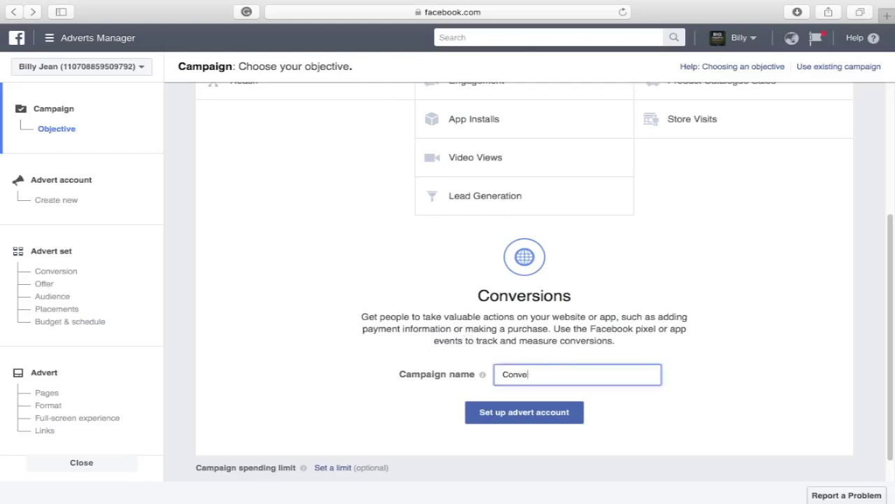
pyautogui.write('Big')
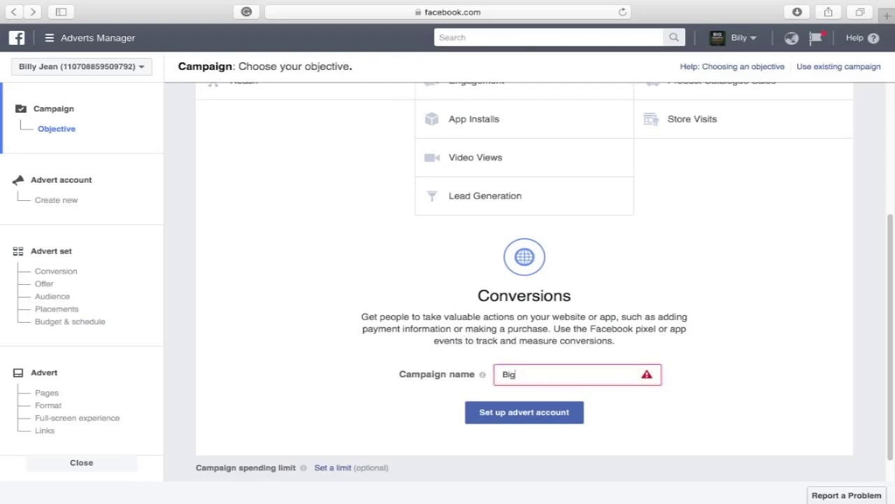
pyautogui.write(' Traffic Firesale')
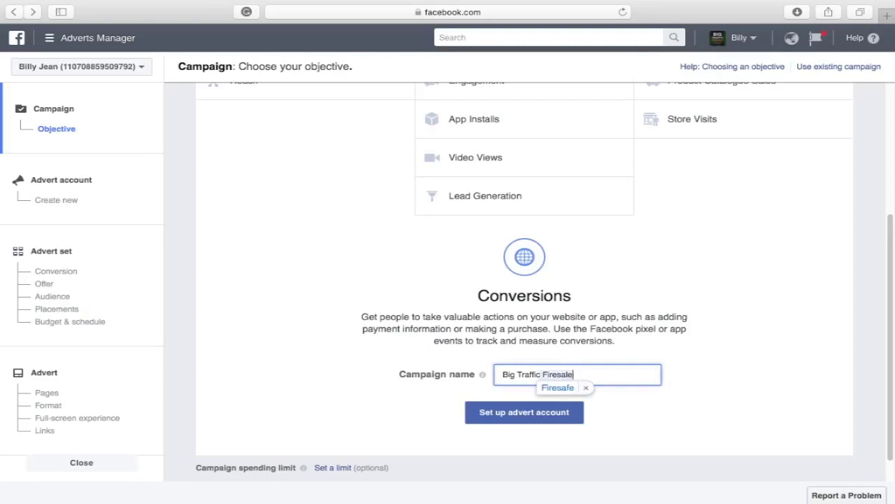
pyautogui.click(586, 387)
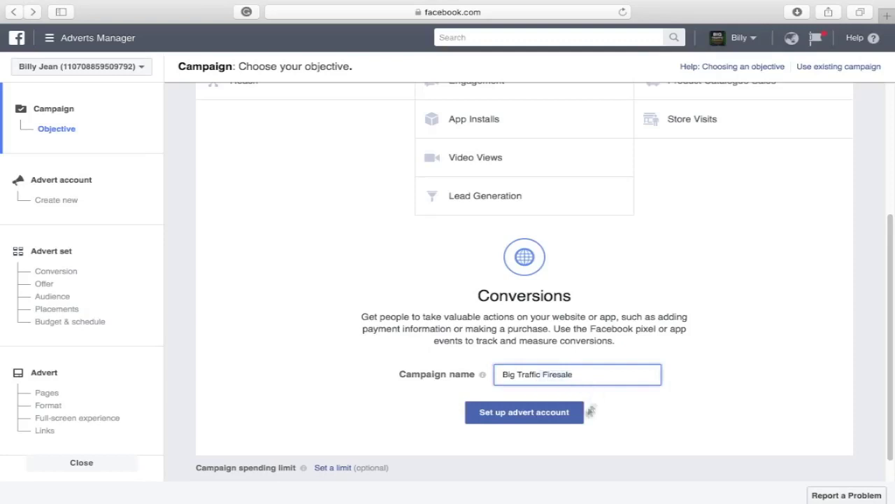
pyautogui.click(544, 418)
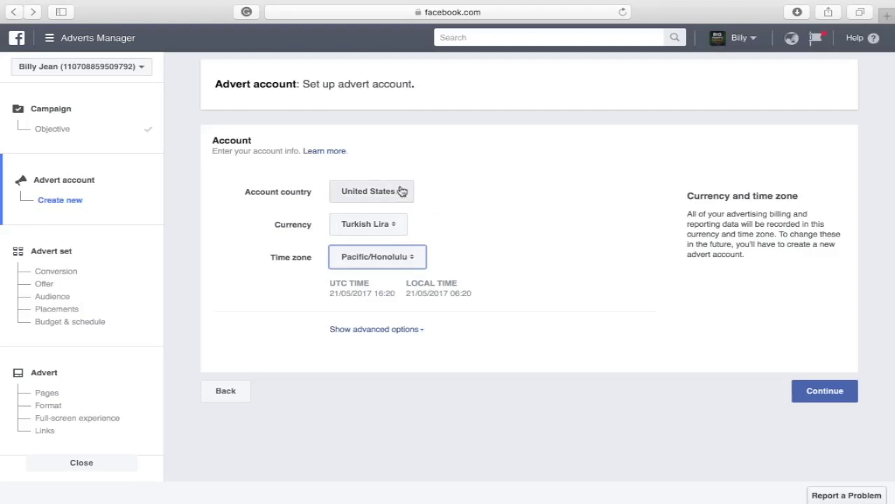
# - Set the advert account's currency to US Dollar and its time zone to America/Los_Angeles, and continue to the advert set
pyautogui.click(402, 224)
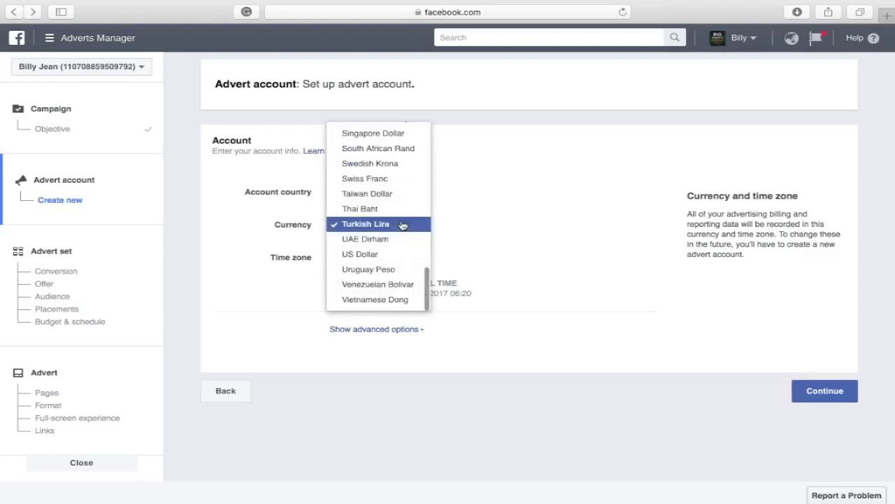
pyautogui.click(400, 254)
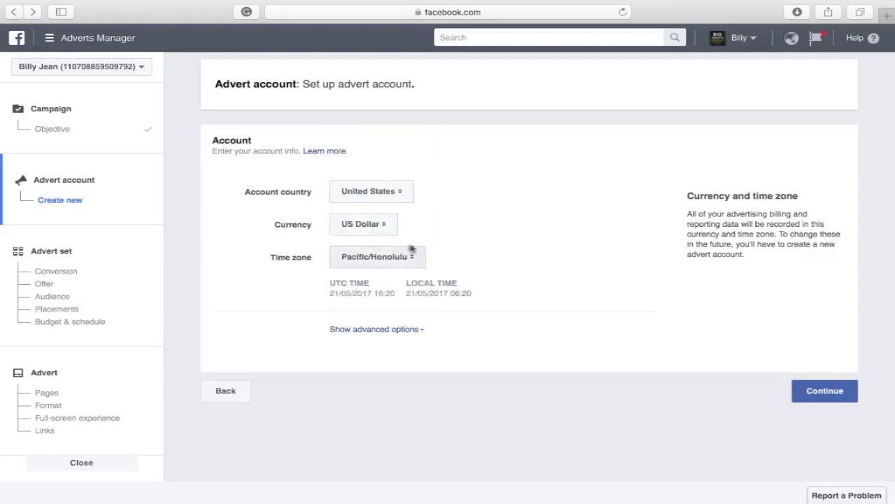
pyautogui.click(420, 258)
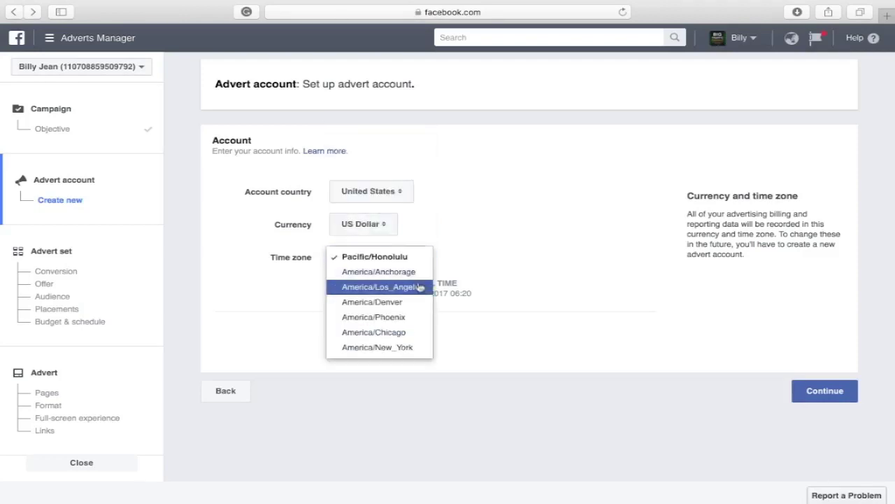
pyautogui.click(422, 291)
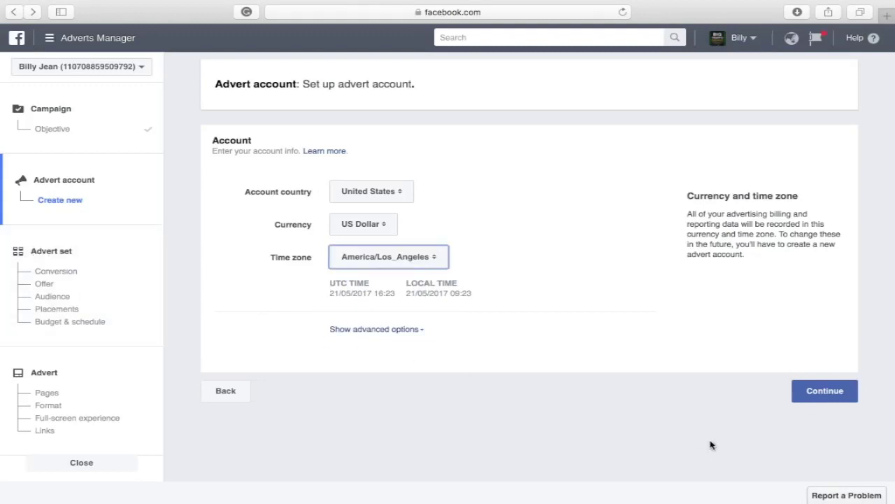
pyautogui.click(811, 397)
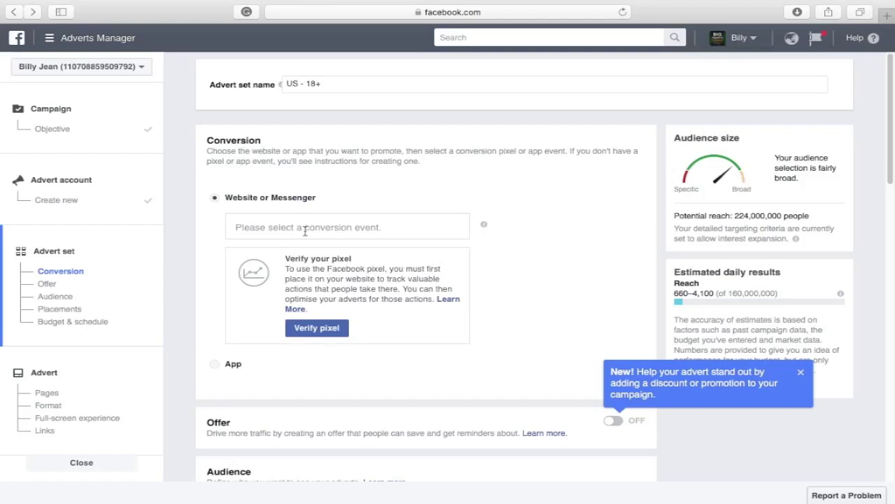
# - Select View Content from the Big Traffic pixel as the website conversion event
pyautogui.scroll(-2, 392, 141)
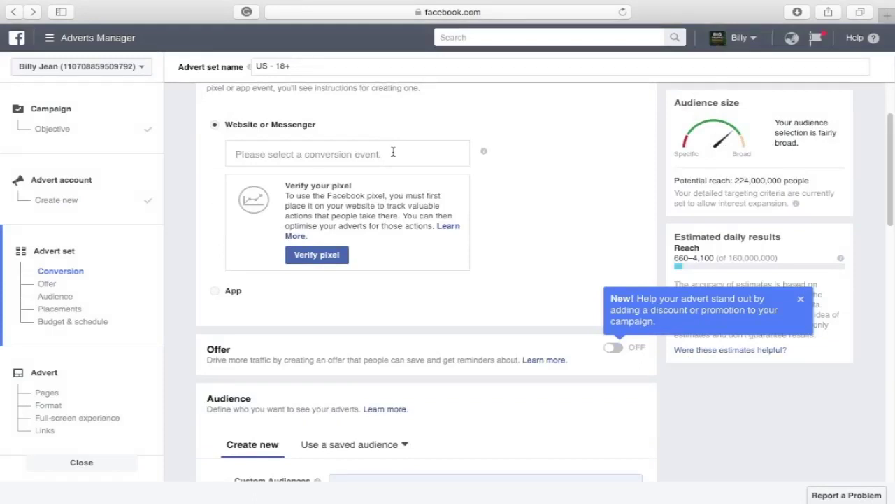
pyautogui.click(393, 152)
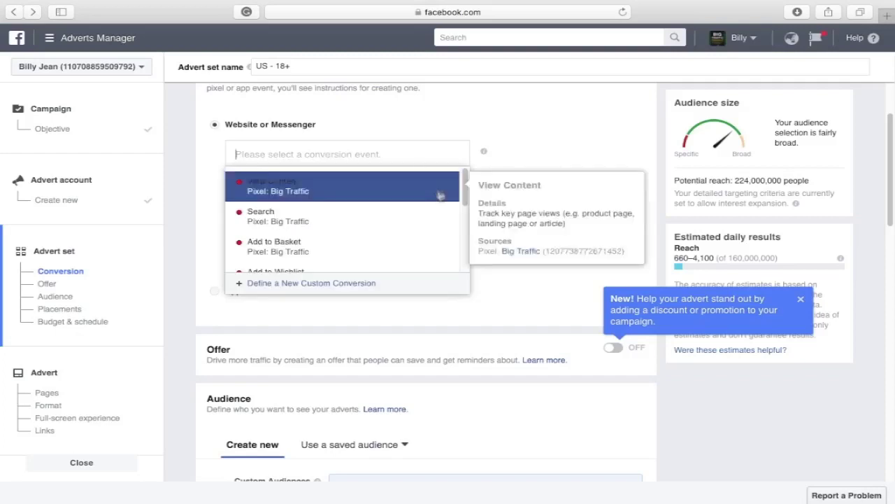
pyautogui.scroll(-3, 443, 211)
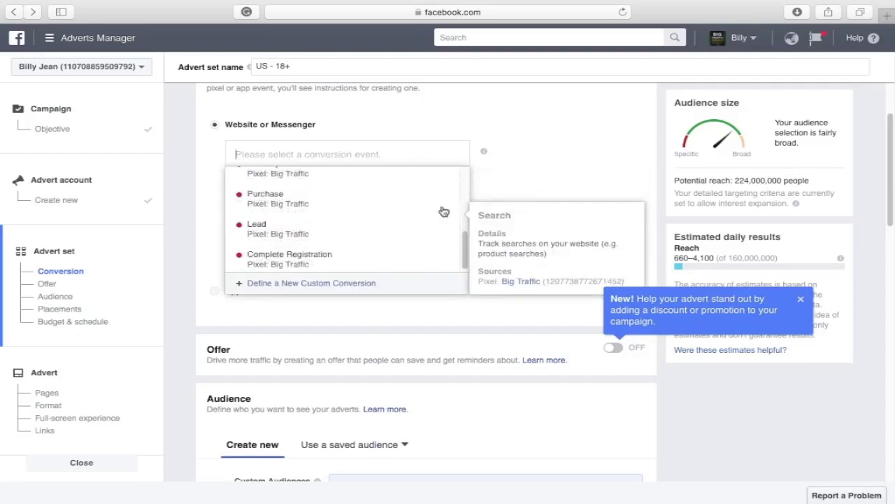
pyautogui.scroll(5, 443, 211)
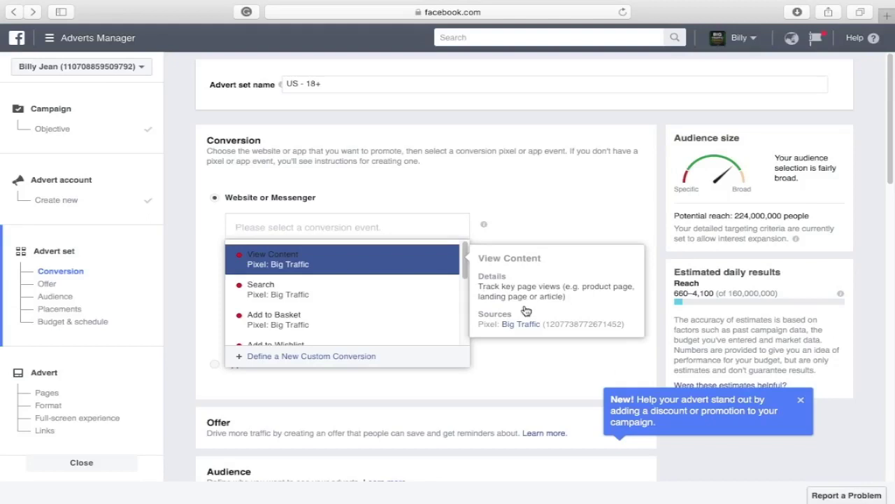
pyautogui.click(427, 268)
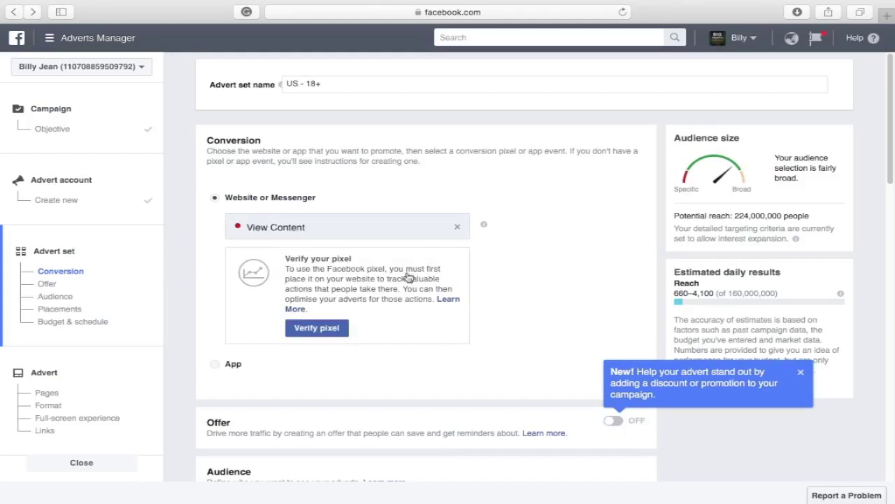
# - Limit the audience's location targeting to people who live in this location
pyautogui.scroll(-5, 408, 278)
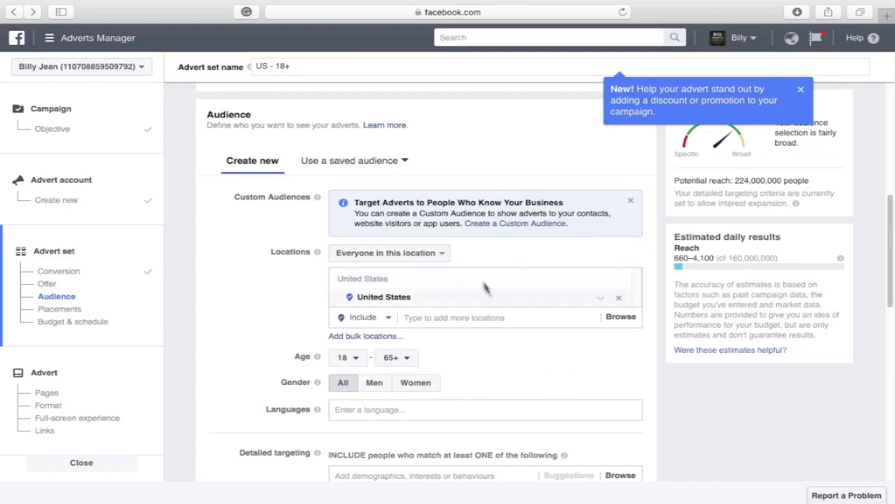
pyautogui.click(449, 256)
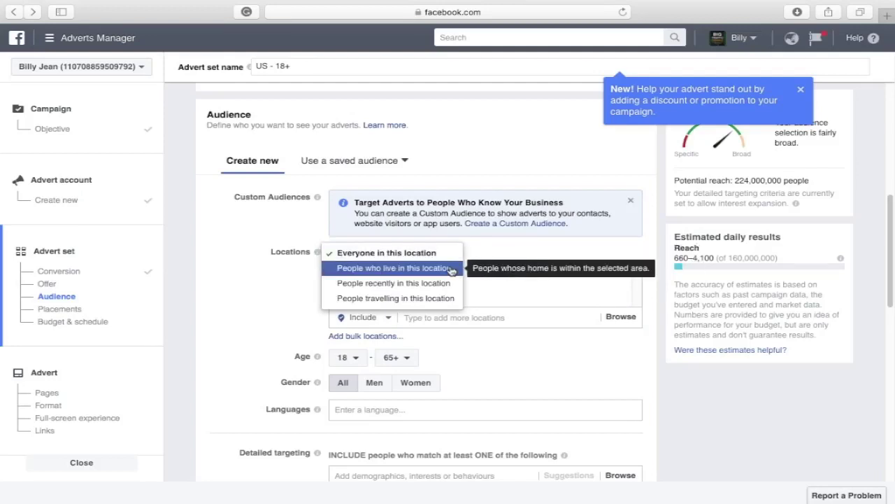
pyautogui.click(451, 270)
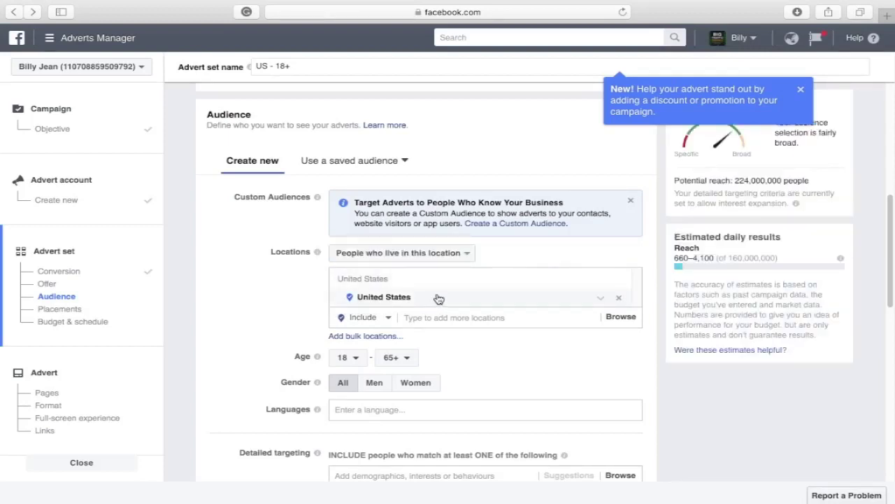
# - Examine the include and exclude options and the entry for adding more locations to the audience
pyautogui.click(395, 321)
pyautogui.click(391, 318)
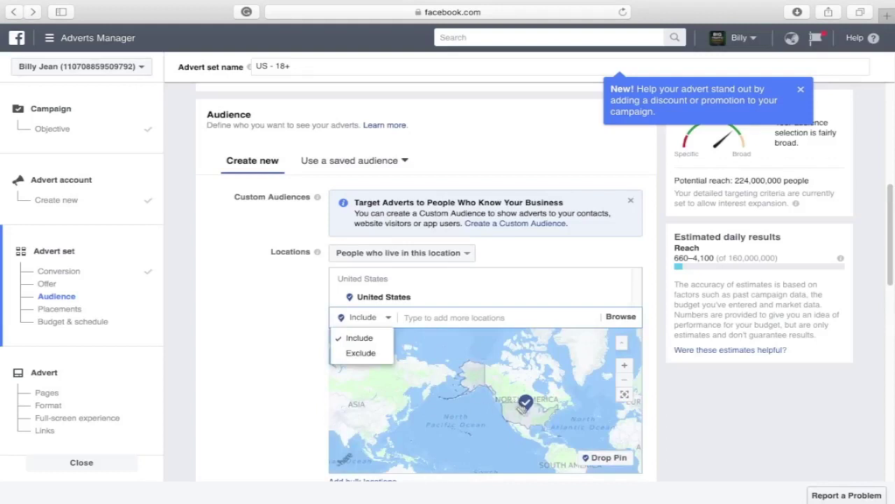
pyautogui.click(286, 349)
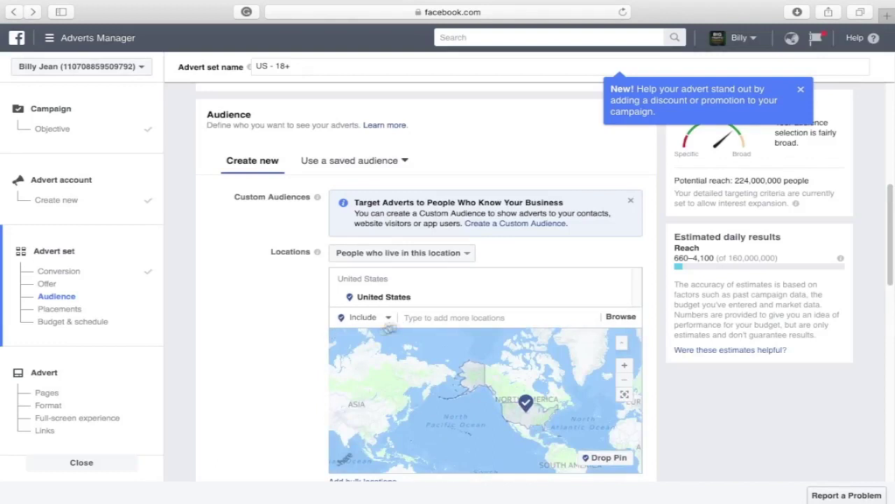
pyautogui.click(409, 317)
pyautogui.scroll(1, 255, 343)
# - Set the audience's language to English (US)
pyautogui.scroll(-5, 256, 344)
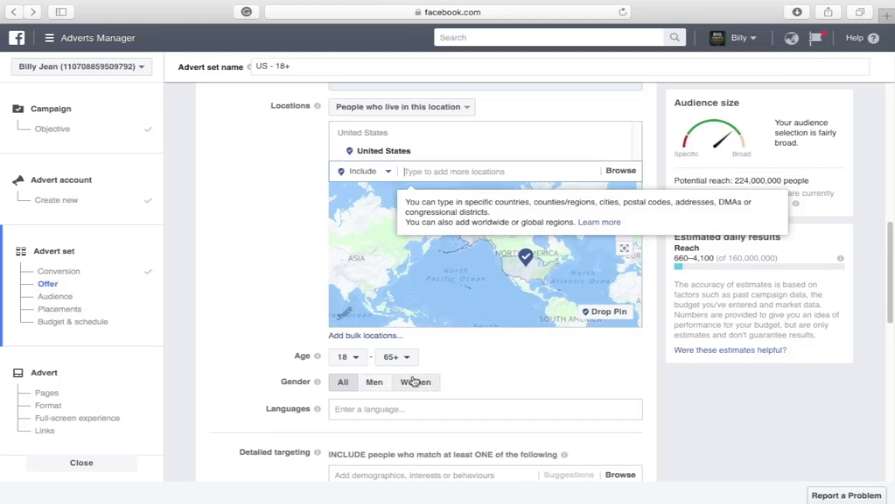
pyautogui.click(374, 409)
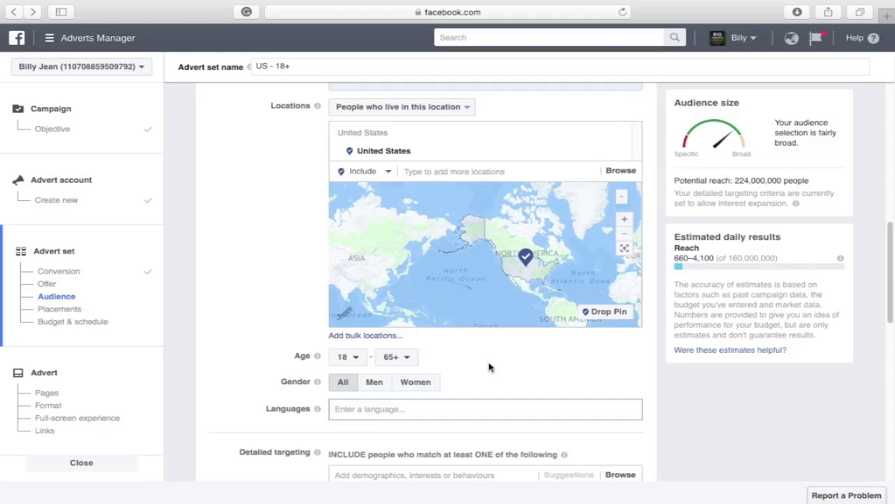
pyautogui.write('E')
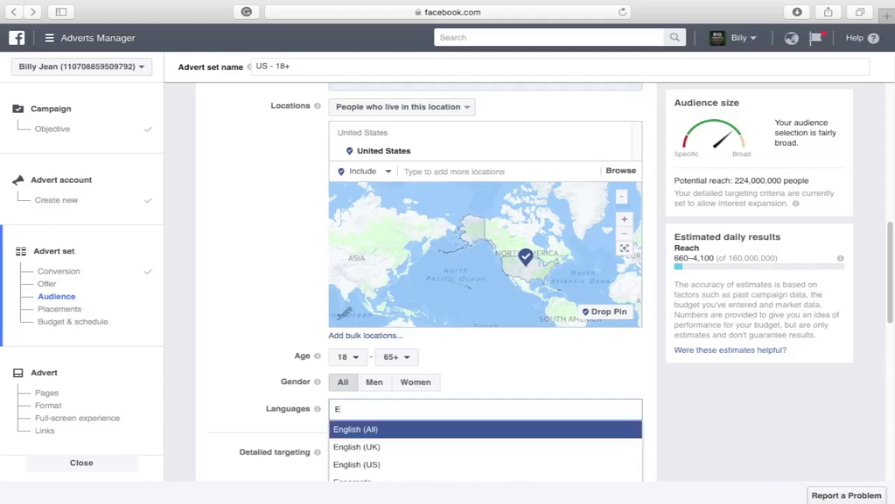
pyautogui.click(417, 466)
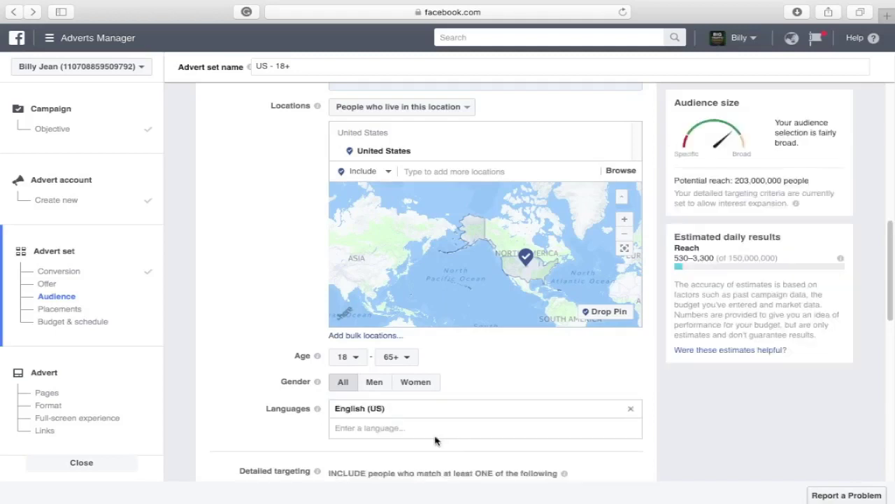
# - Browse the detailed targeting interests under Business and industry and examine the category descriptions
pyautogui.scroll(-10, 295, 335)
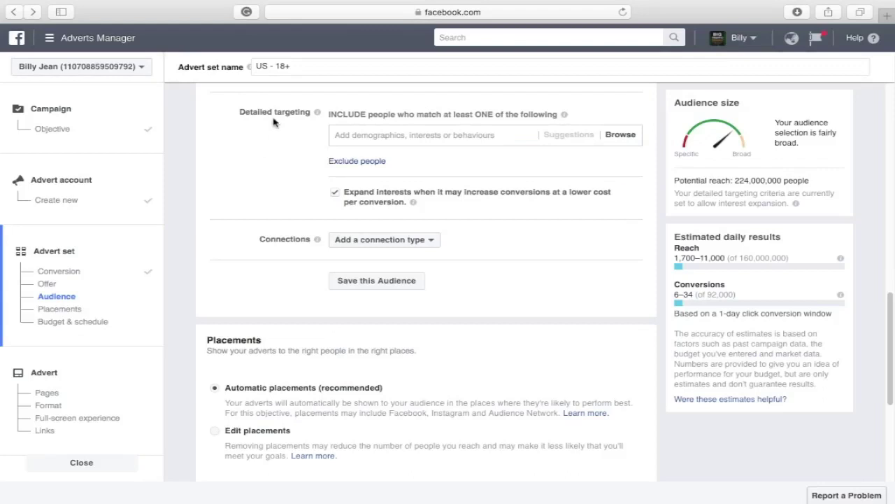
pyautogui.click(620, 137)
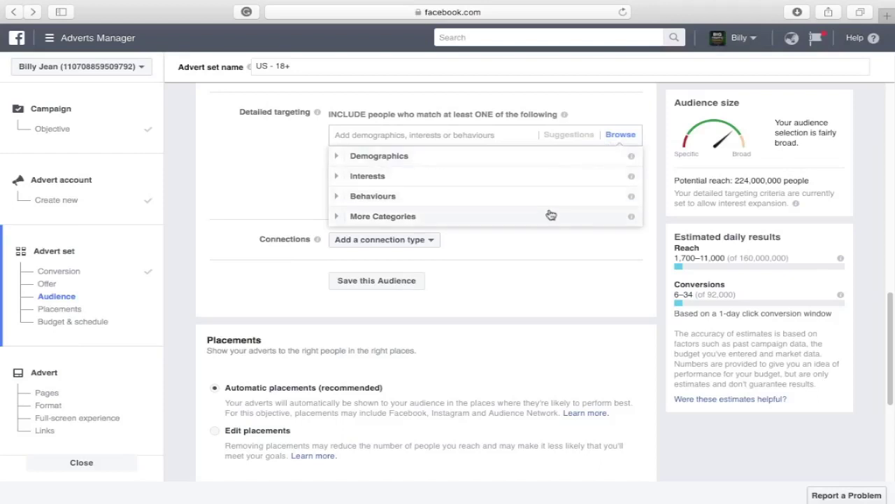
pyautogui.click(556, 178)
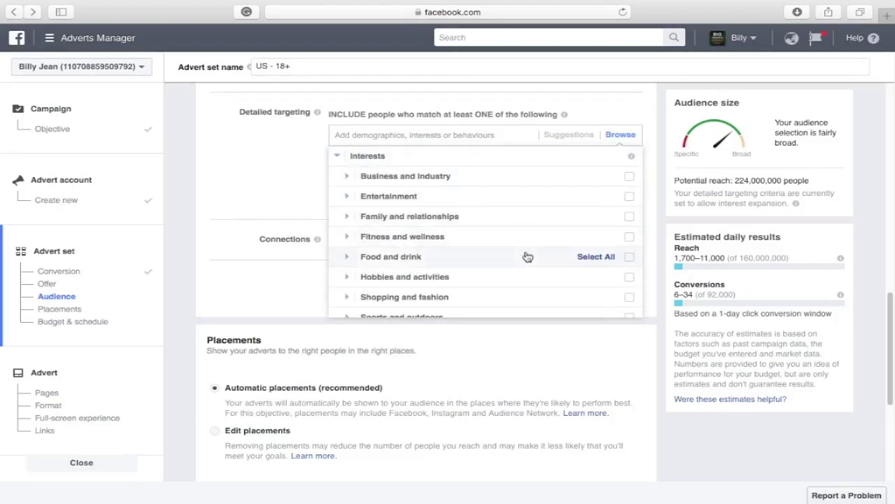
pyautogui.click(519, 177)
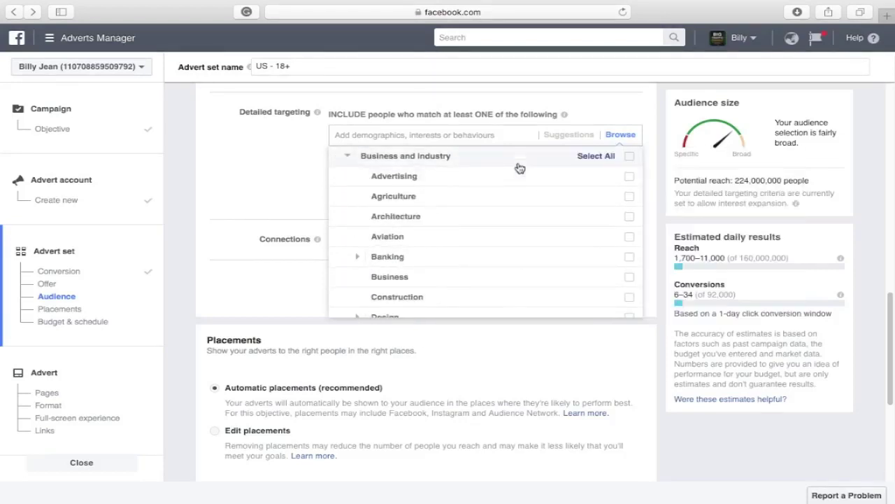
pyautogui.moveTo(522, 179)
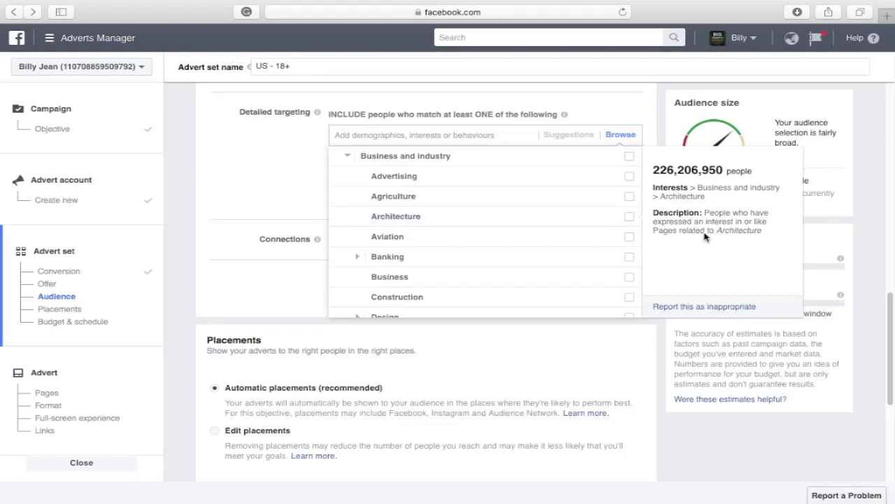
pyautogui.click(196, 125)
# - Review the advert's text, destination and carousel card settings in the Links section
pyautogui.scroll(-5, 196, 125)
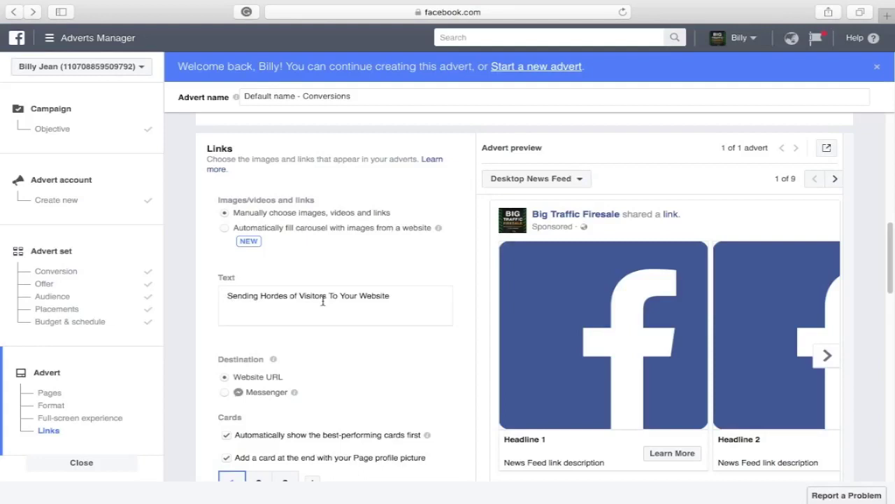
pyautogui.scroll(-5, 322, 299)
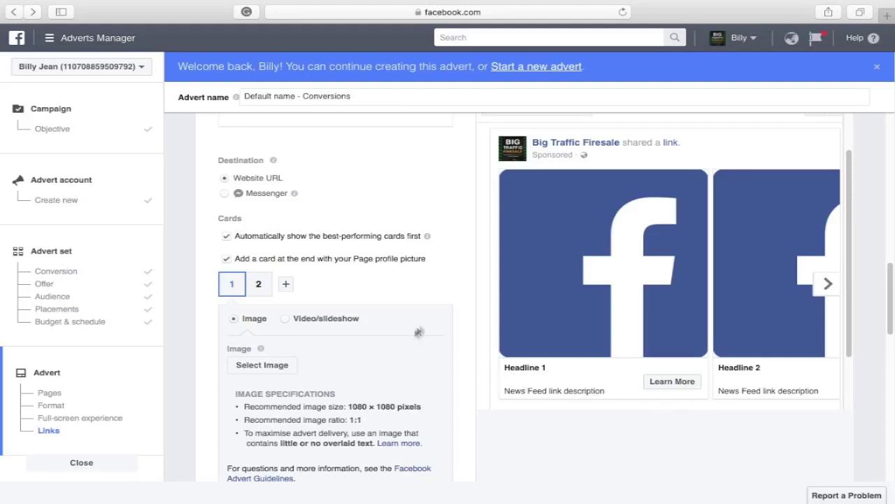
# - Upload the traffic-light picture from the Desktop folder and set it as the image of the first carousel card
pyautogui.scroll(-5, 334, 186)
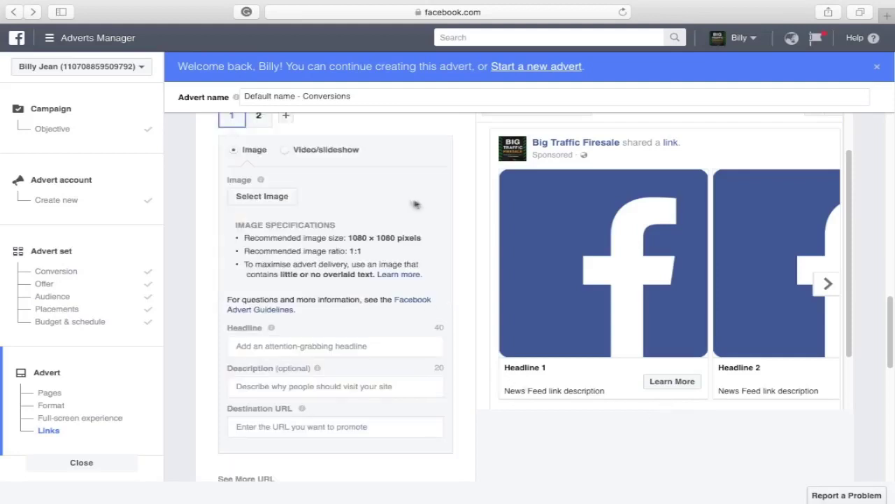
pyautogui.click(293, 200)
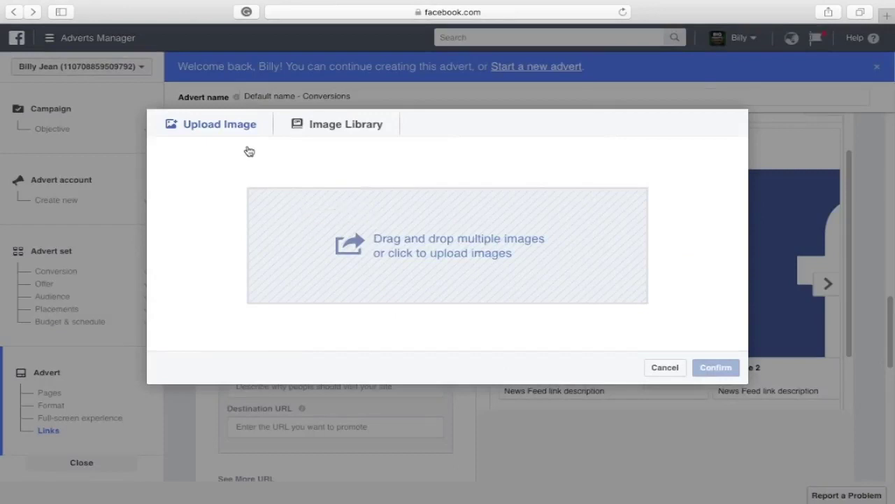
pyautogui.click(406, 253)
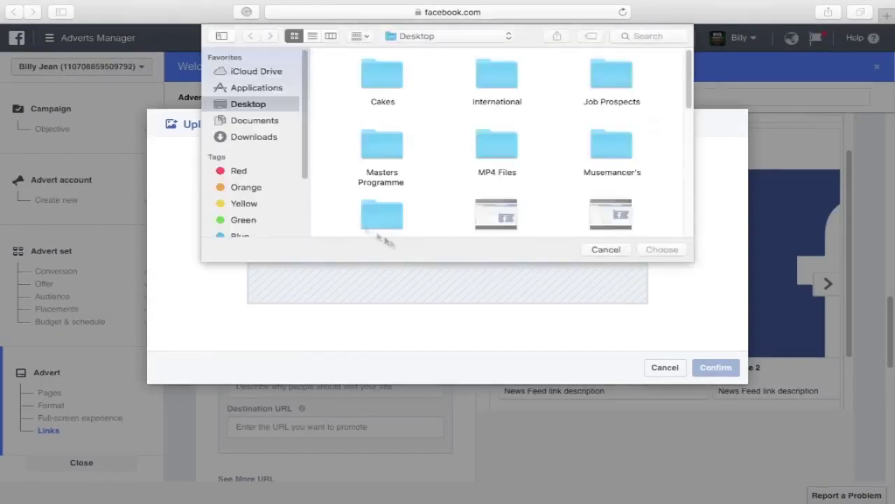
pyautogui.scroll(-10, 445, 184)
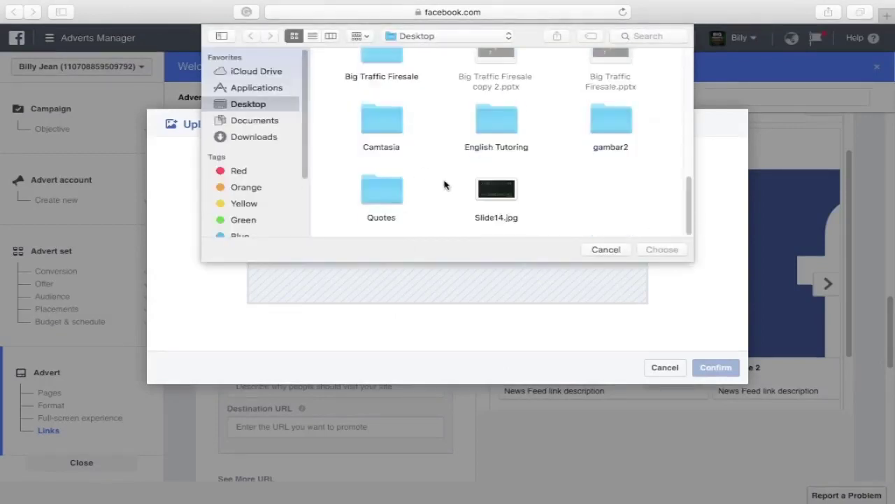
pyautogui.scroll(10, 443, 184)
pyautogui.scroll(-6, 448, 185)
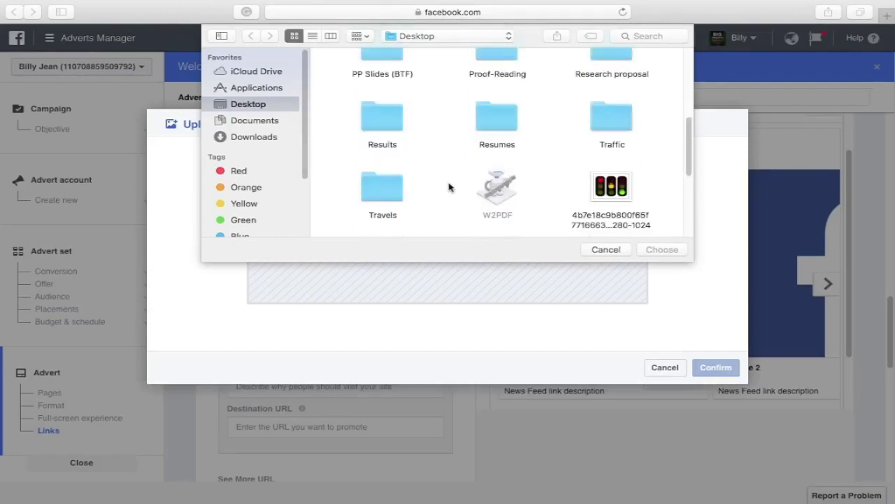
pyautogui.click(611, 185)
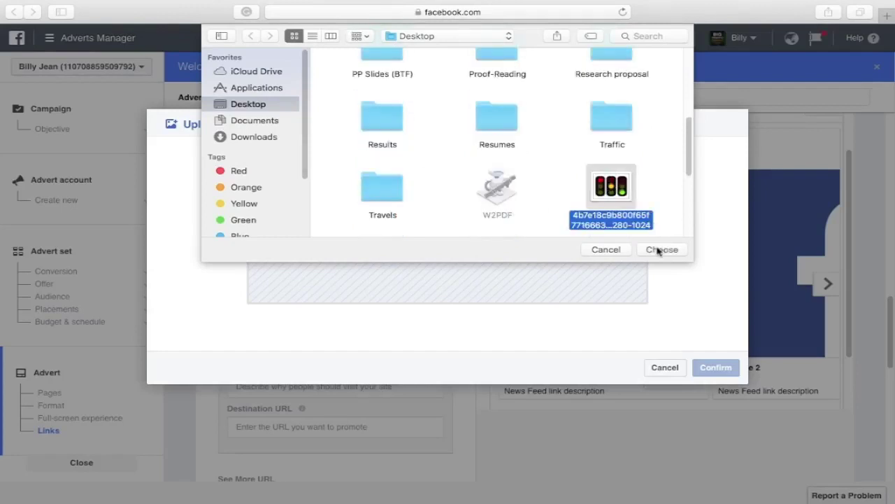
pyautogui.click(660, 249)
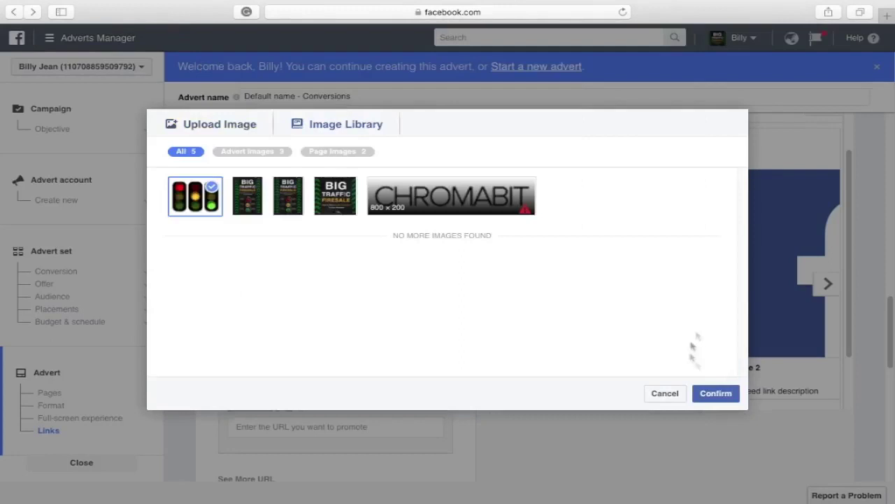
pyautogui.click(717, 393)
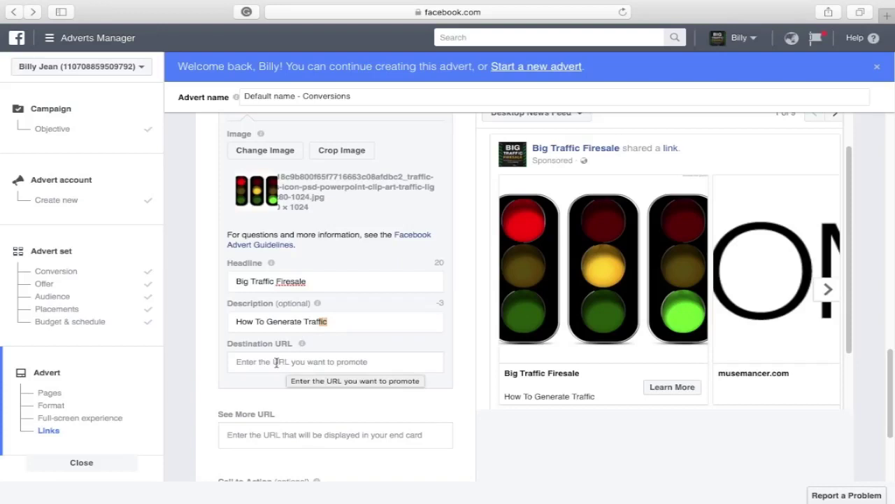
# - Examine the available call-to-action options for the advert without choosing a different one
pyautogui.scroll(-5, 276, 361)
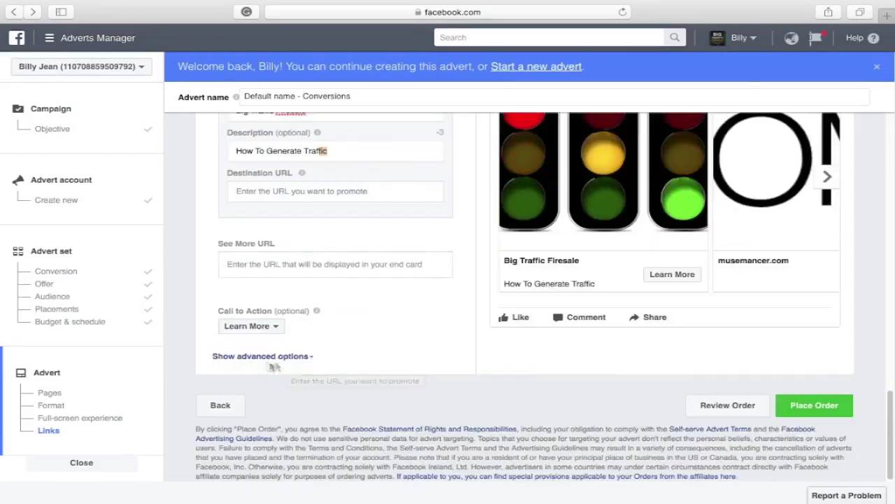
pyautogui.click(266, 329)
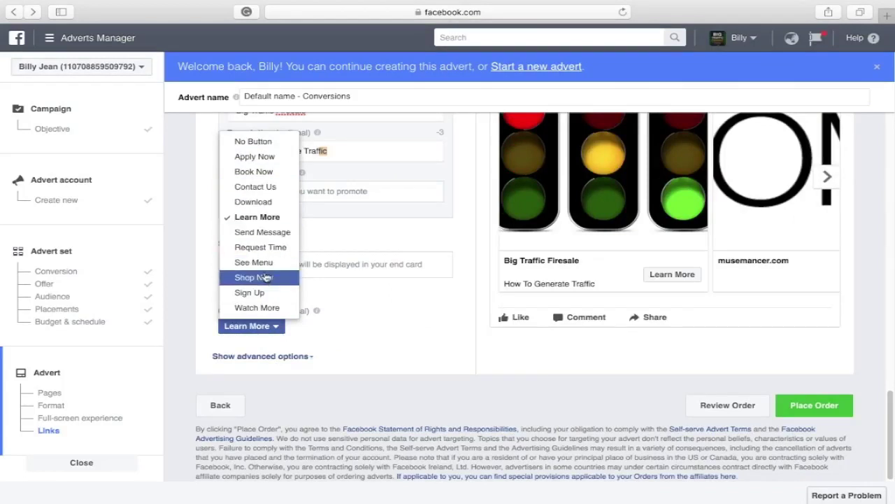
pyautogui.click(384, 328)
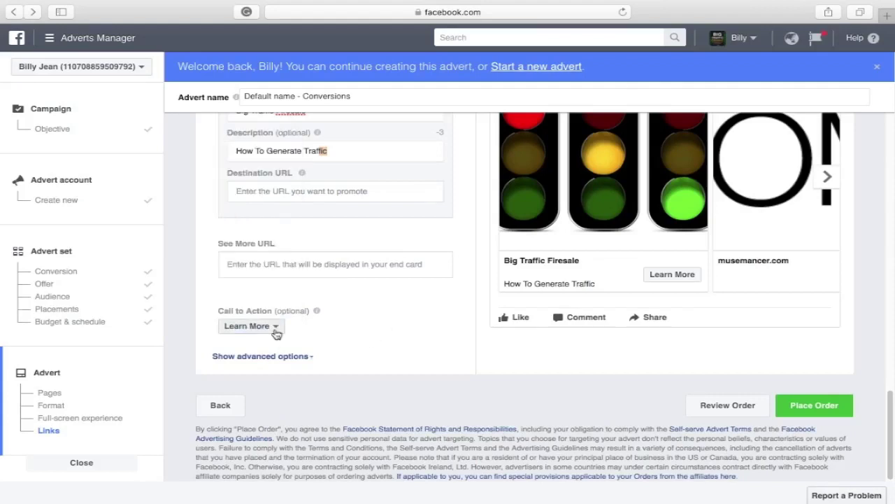